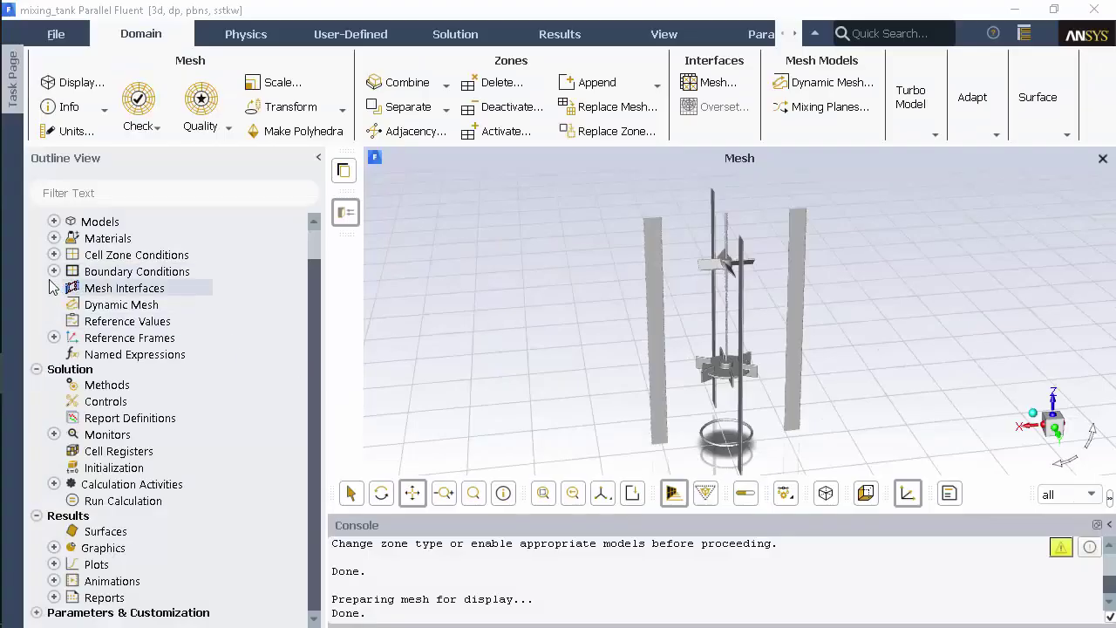
# Step: Review the wall_sparger and fluid-tank_body walls, confirming both are stationary no-slip
pyautogui.click(53, 271)
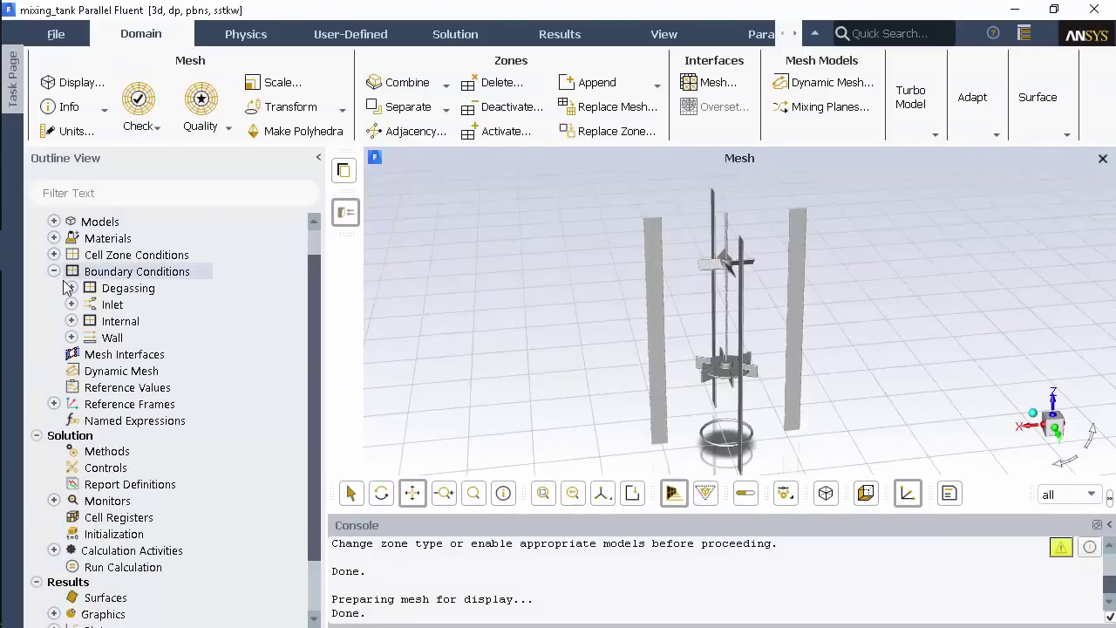
pyautogui.click(71, 338)
pyautogui.click(178, 472)
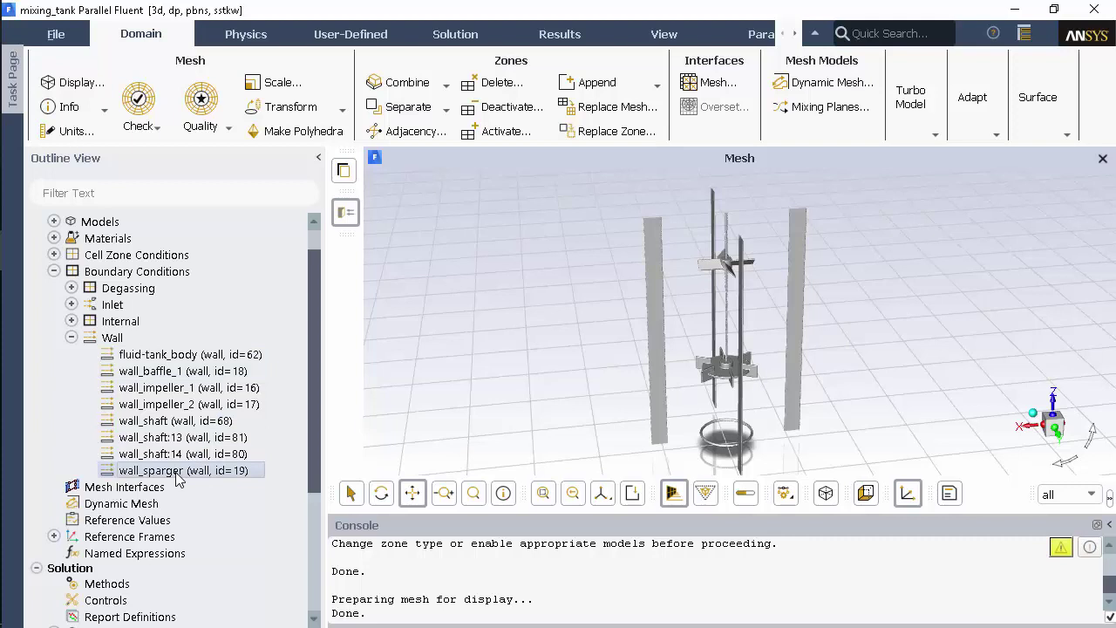
pyautogui.doubleClick(177, 471)
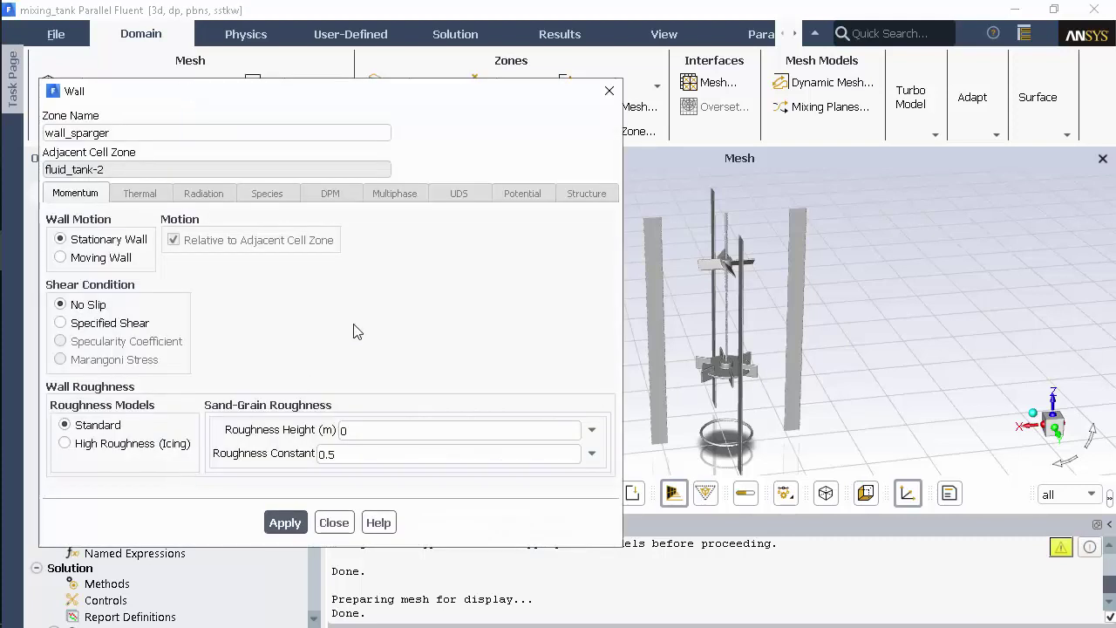
pyautogui.click(334, 522)
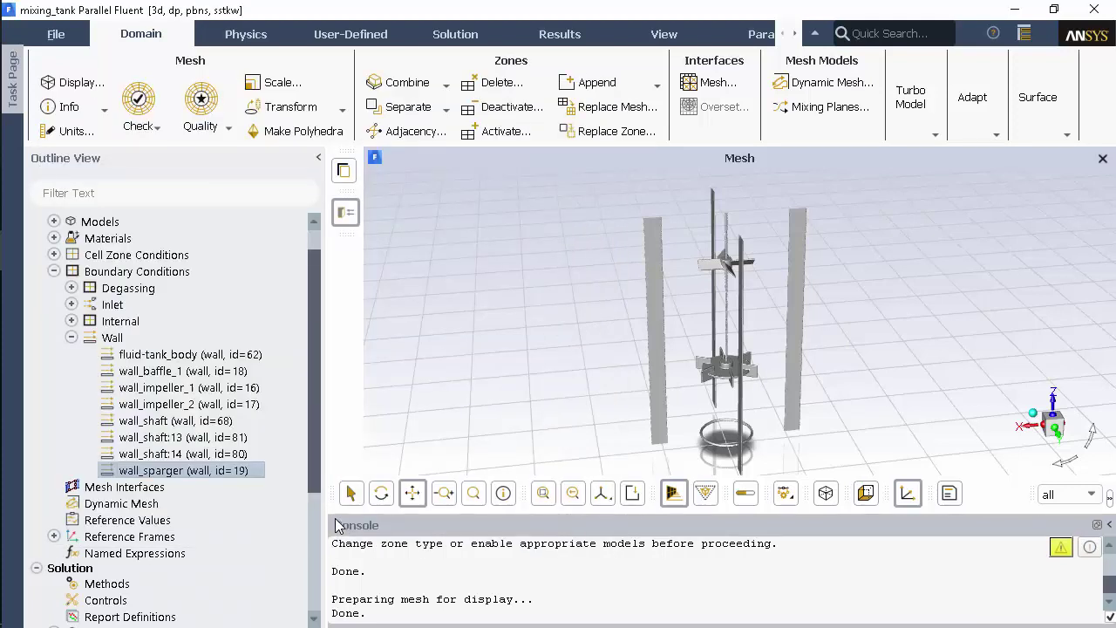
pyautogui.doubleClick(190, 354)
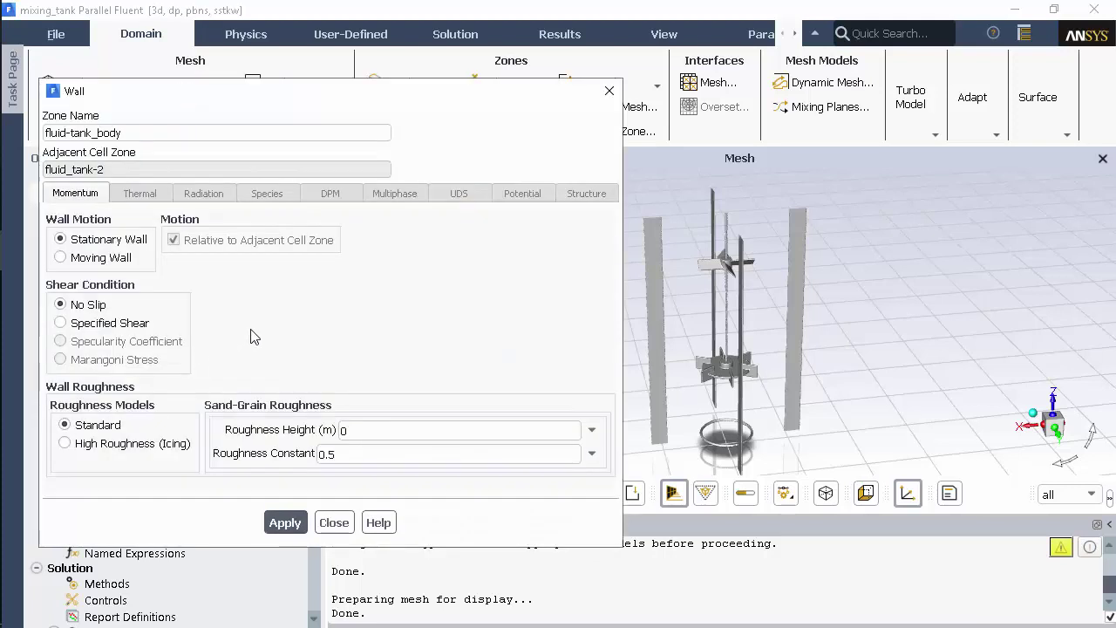
pyautogui.click(334, 522)
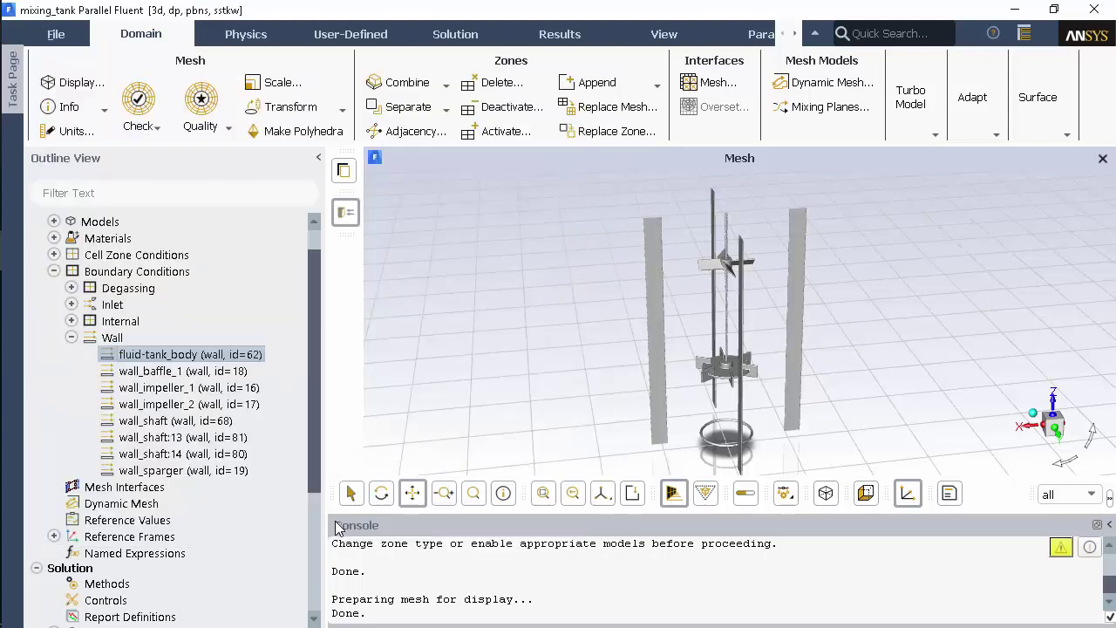
# Step: Collapse the Wall group and expand Degassing to reveal wall_liquid_level
pyautogui.click(72, 338)
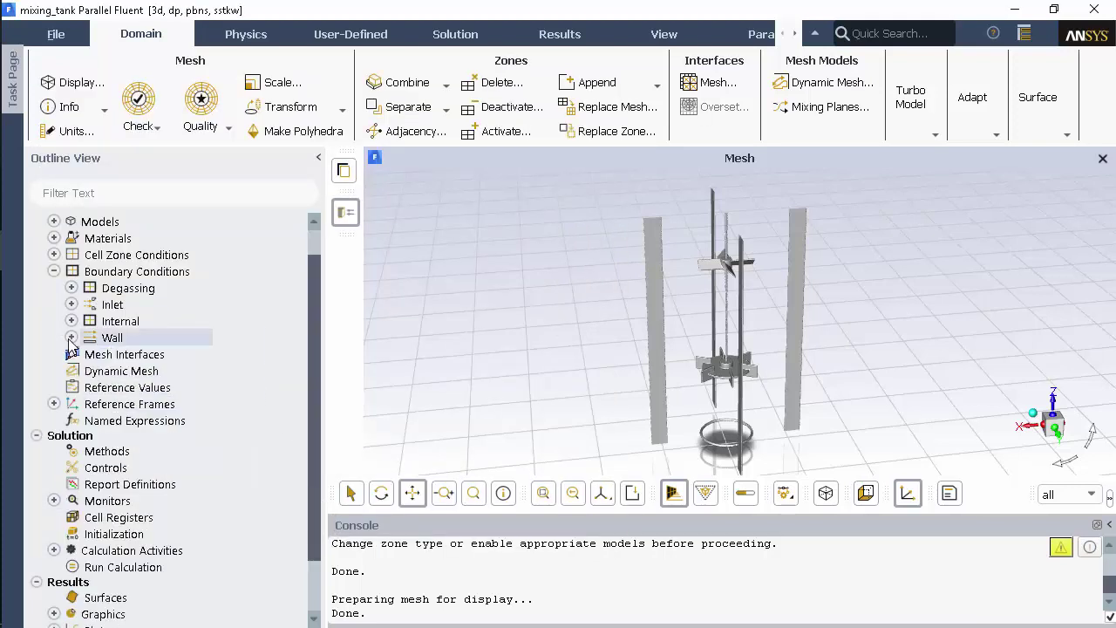
pyautogui.click(72, 288)
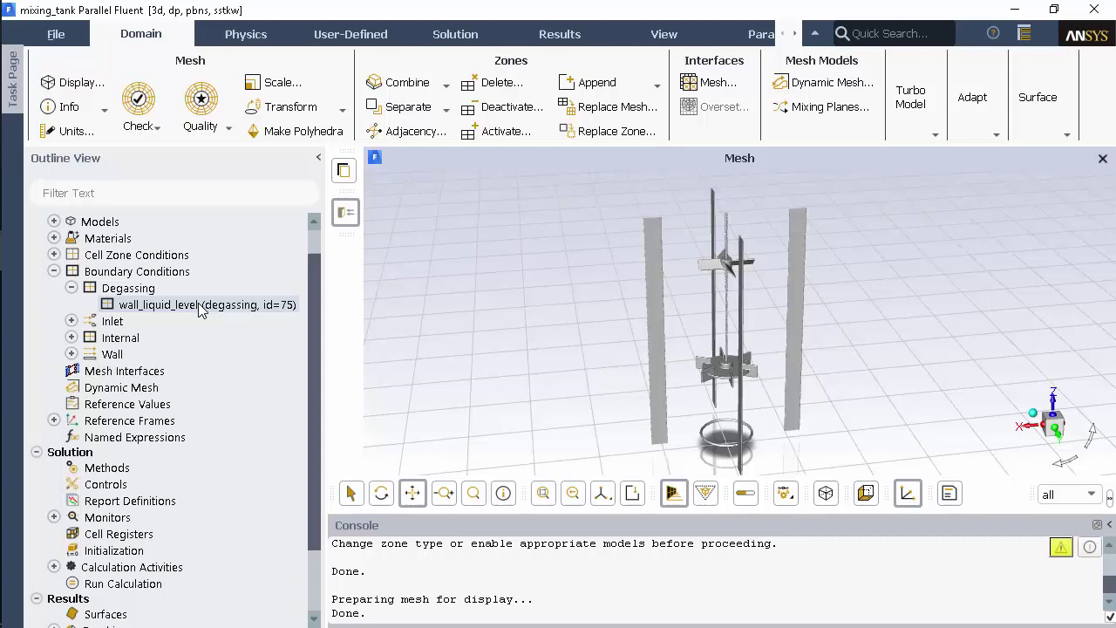
pyautogui.doubleClick(199, 310)
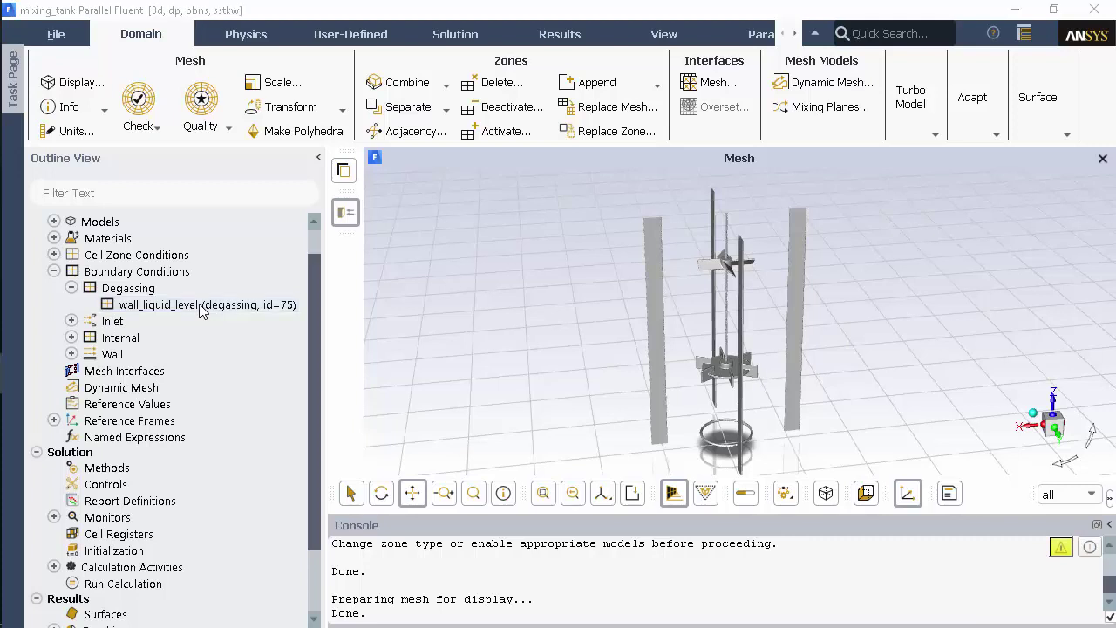
# Step: Enable gravity with Z = -9.81 m/s² and a specified operating density of 1.225 kg/m³
pyautogui.click(263, 46)
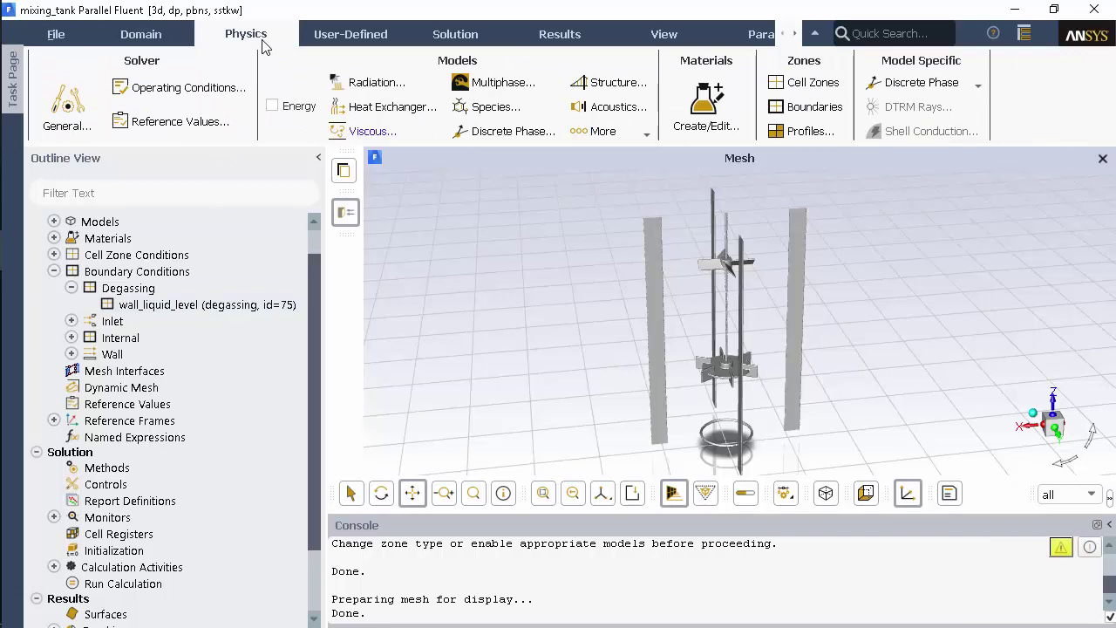
pyautogui.click(209, 92)
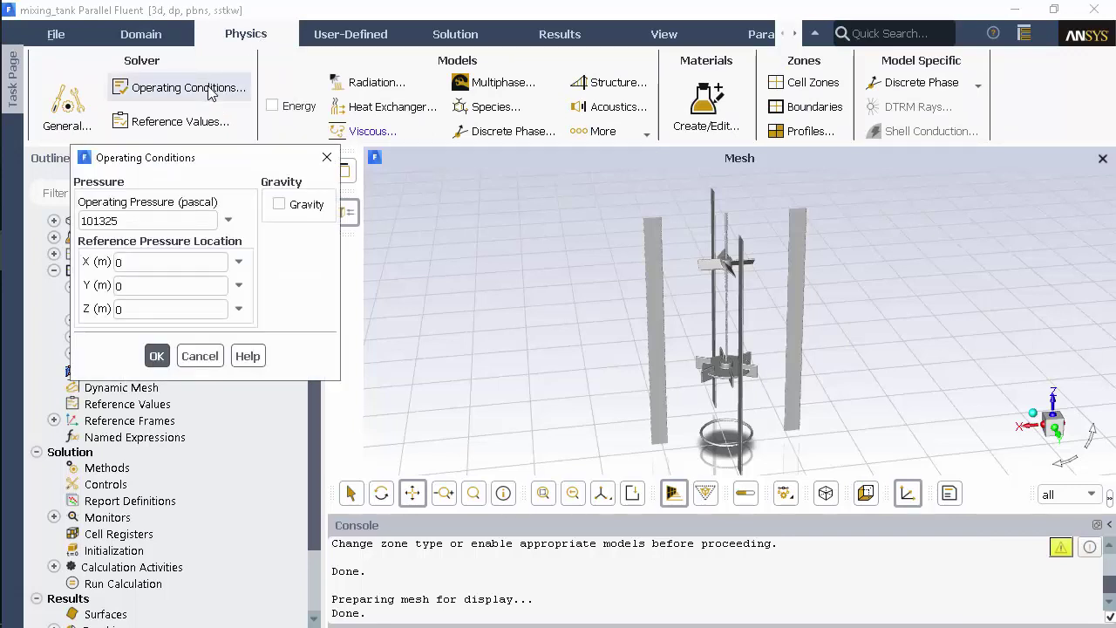
pyautogui.click(280, 205)
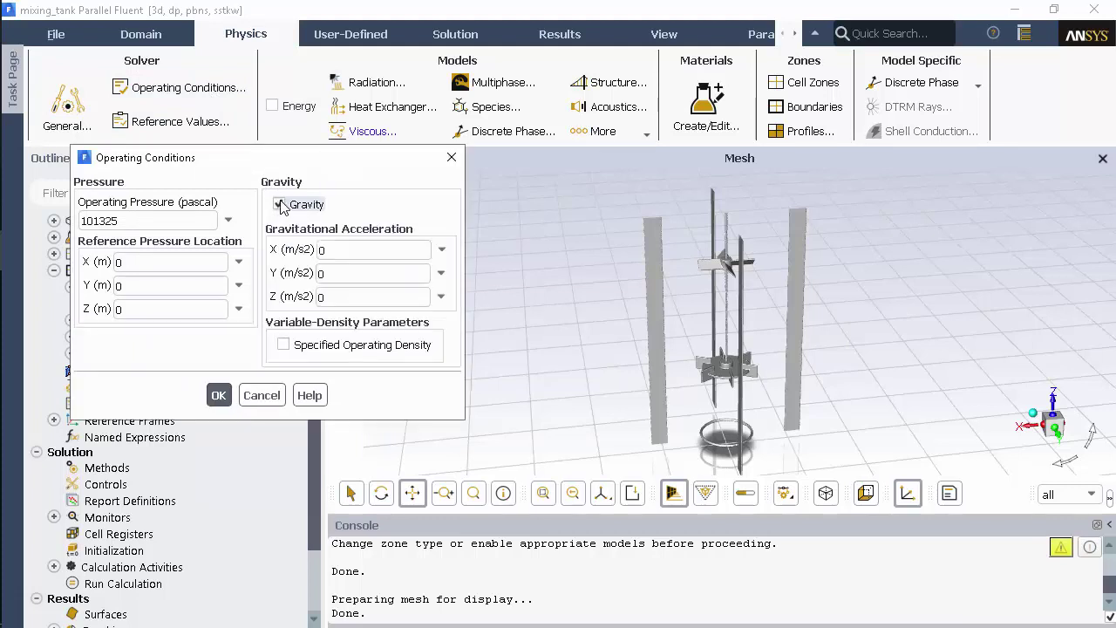
pyautogui.click(361, 296)
pyautogui.doubleClick(362, 296)
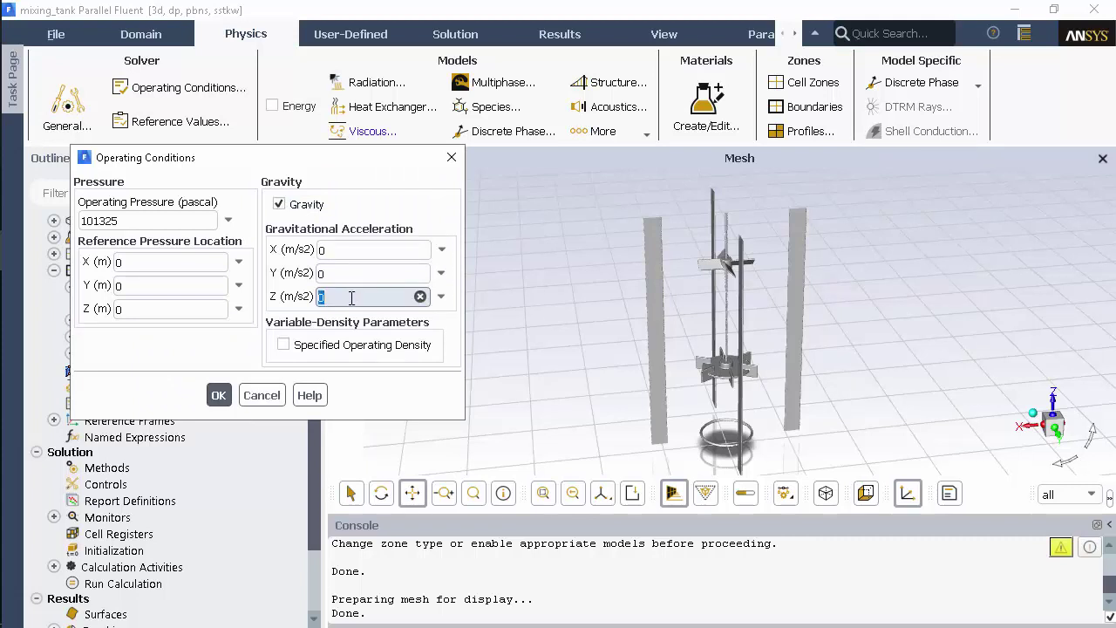
pyautogui.write('-')
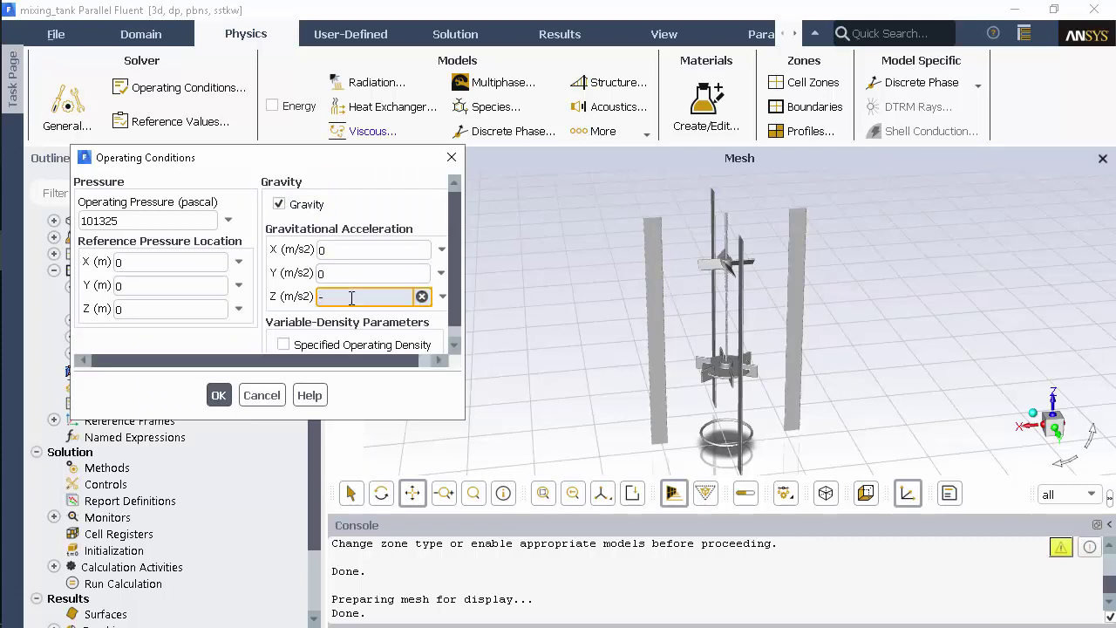
pyautogui.write('9.81')
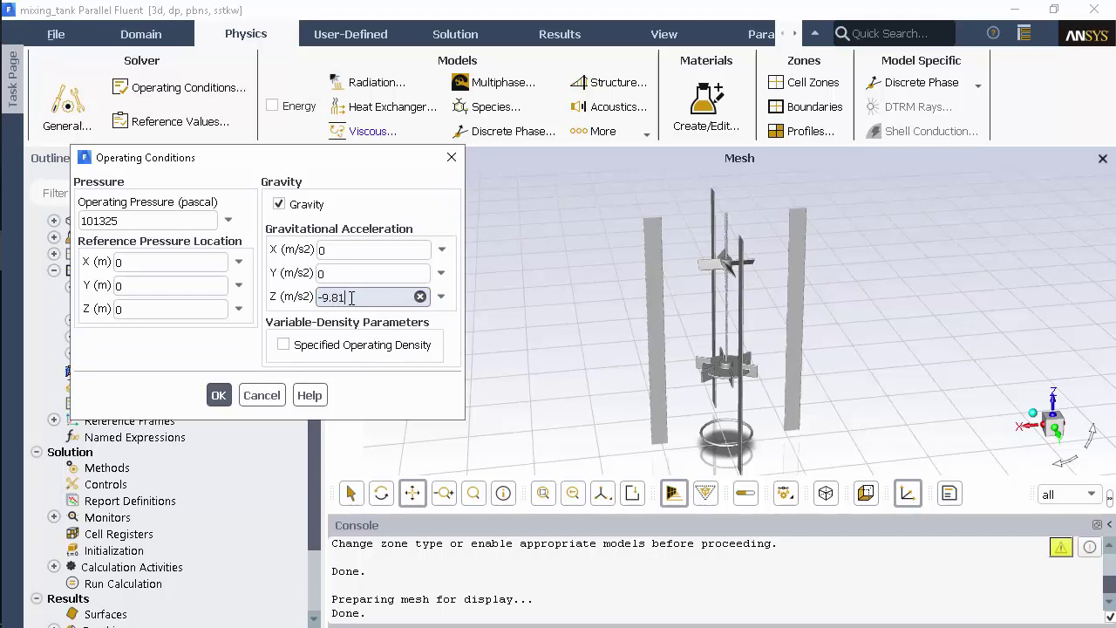
pyautogui.click(316, 349)
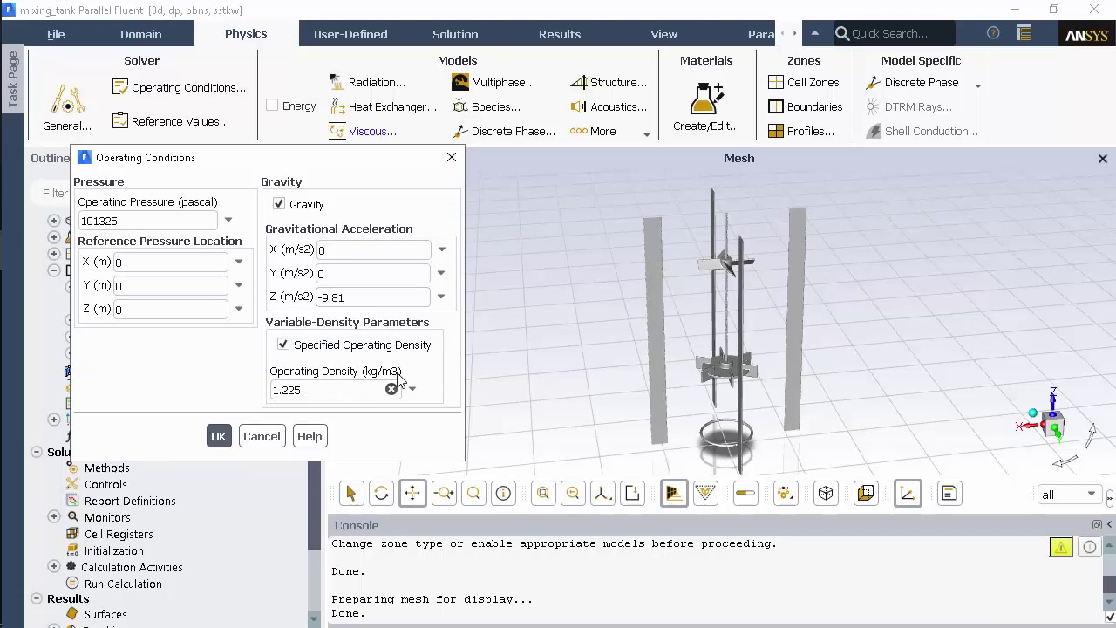
pyautogui.click(219, 436)
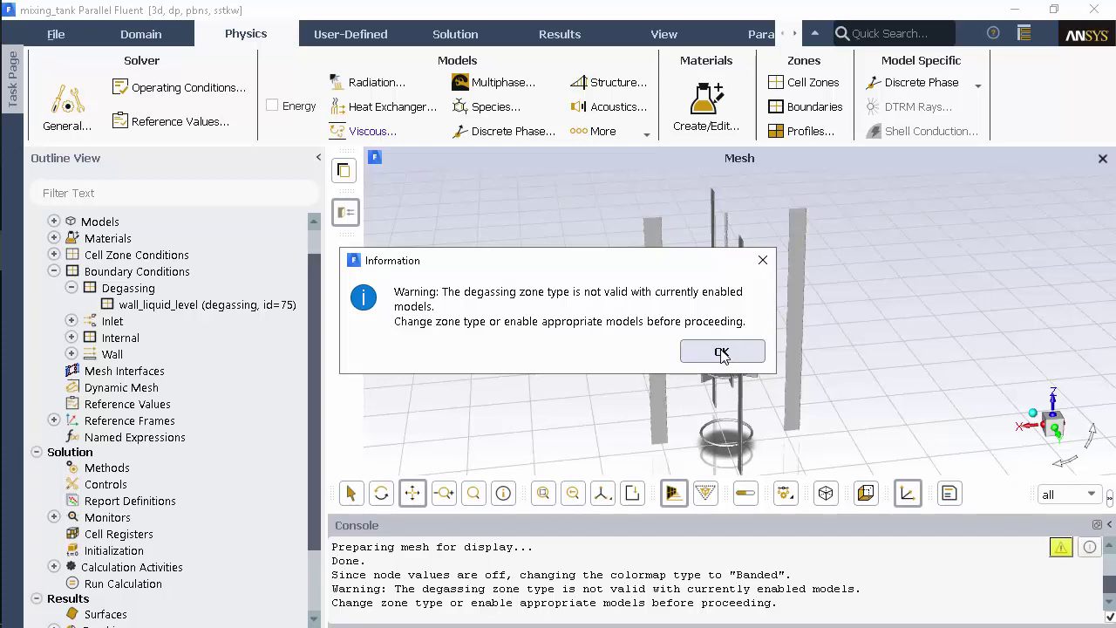
# Step: Dismiss the degassing-zone warning and bring up the Multiphase Model dialog
pyautogui.click(721, 352)
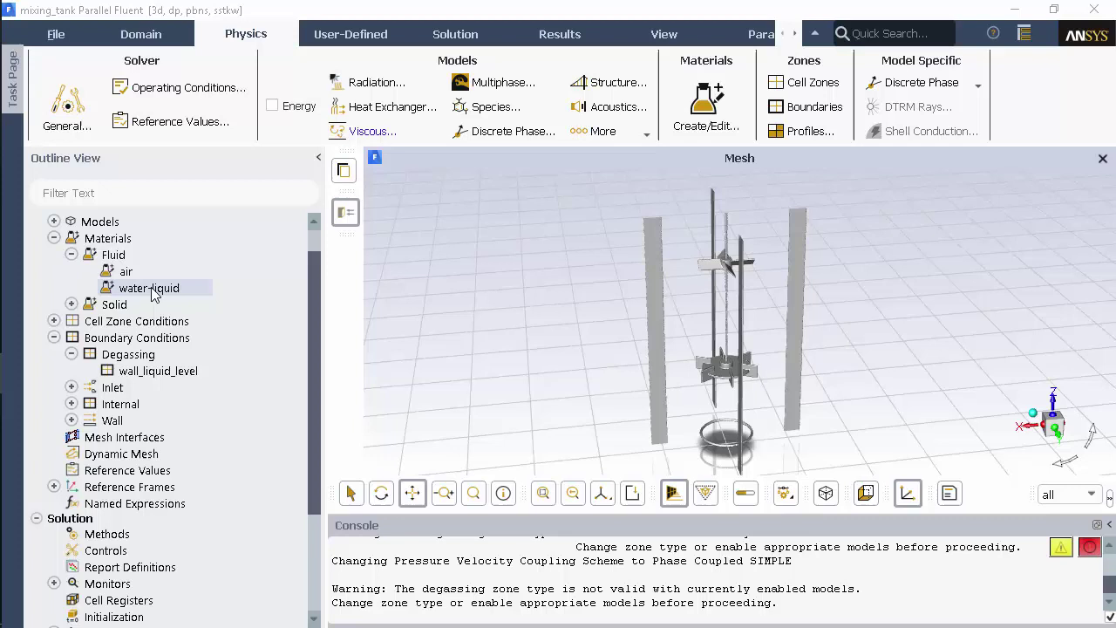
pyautogui.click(479, 93)
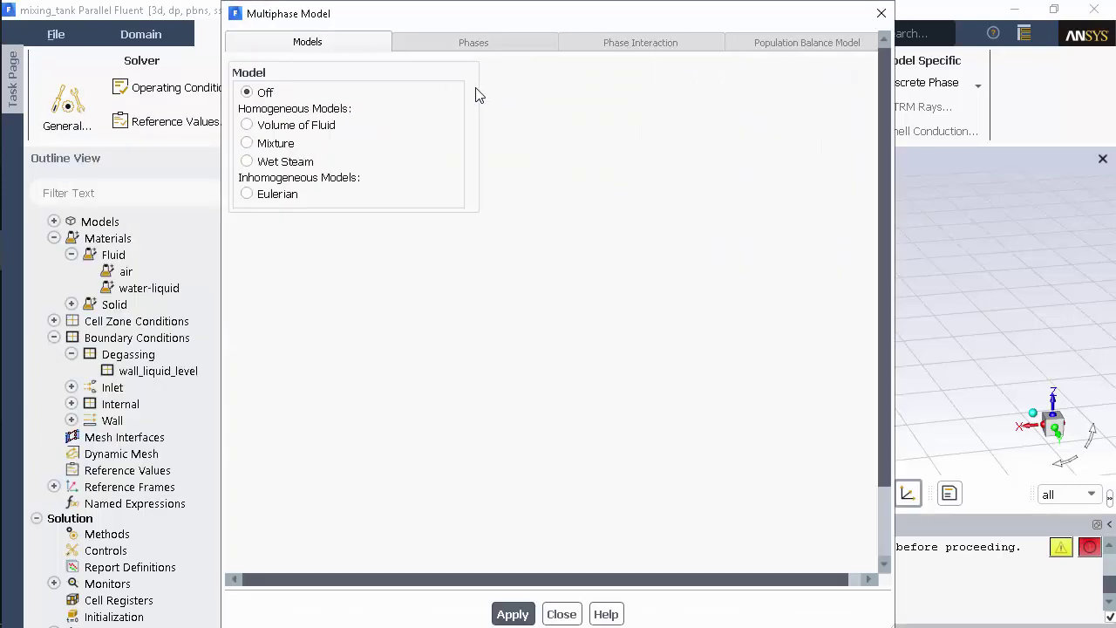
# Step: Choose the Eulerian model and make the primary phase 'water' using water-liquid
pyautogui.click(293, 201)
pyautogui.scroll(-1, 388, 275)
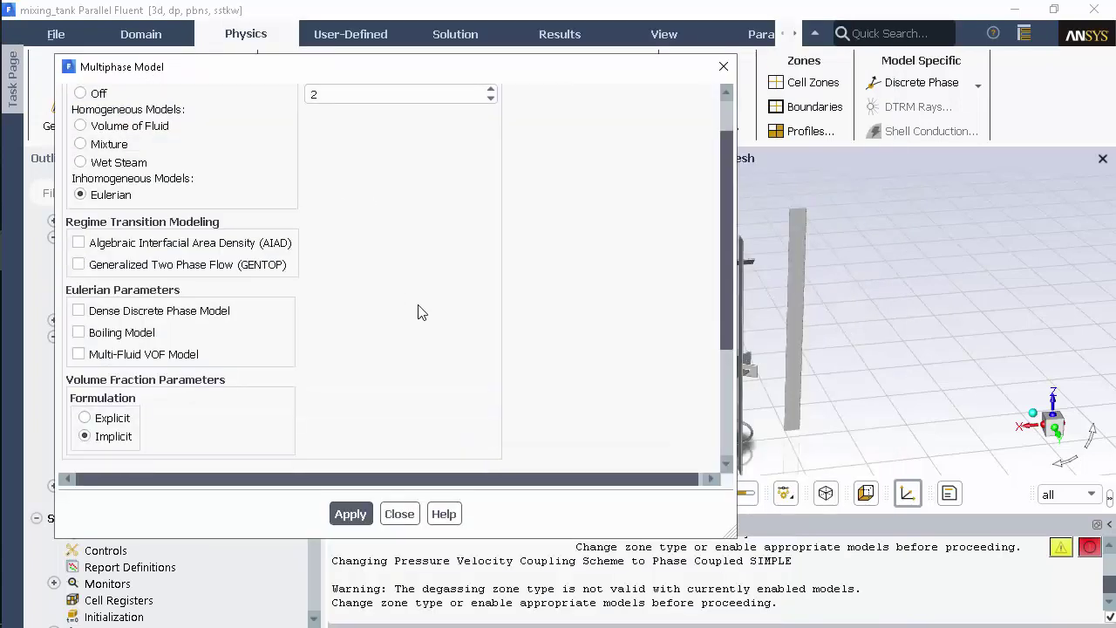
pyautogui.click(350, 514)
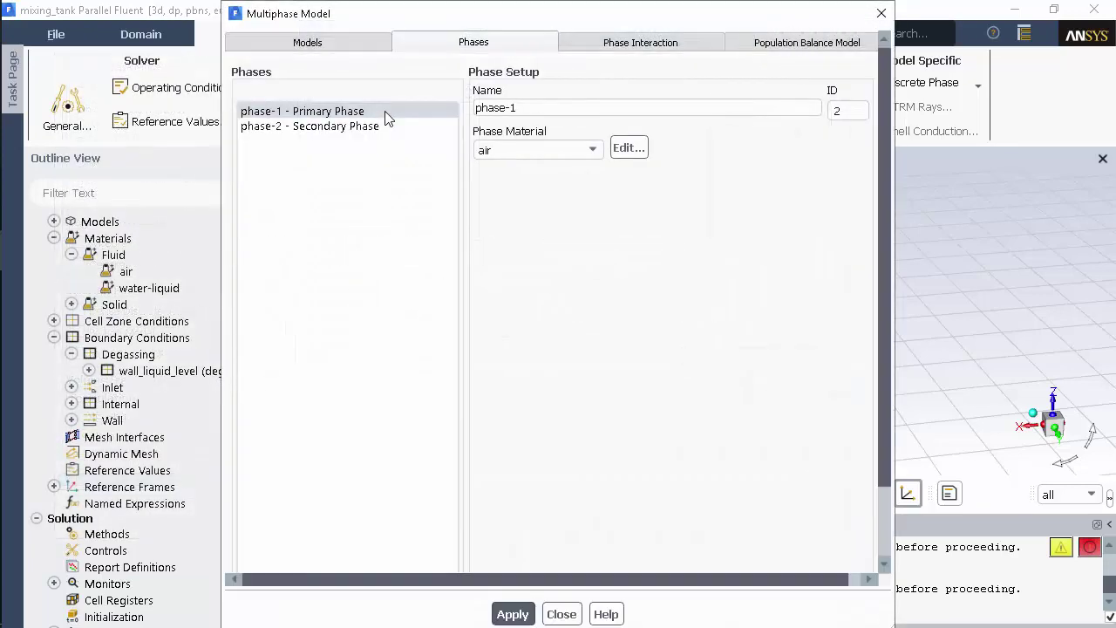
pyautogui.tripleClick(546, 108)
pyautogui.write('water')
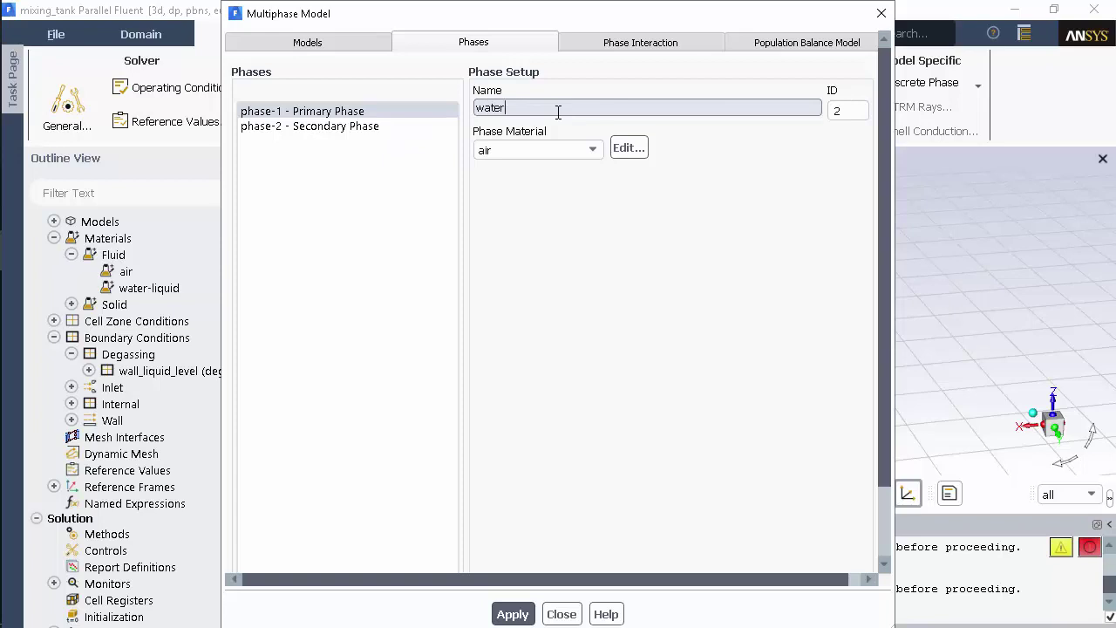
pyautogui.click(560, 149)
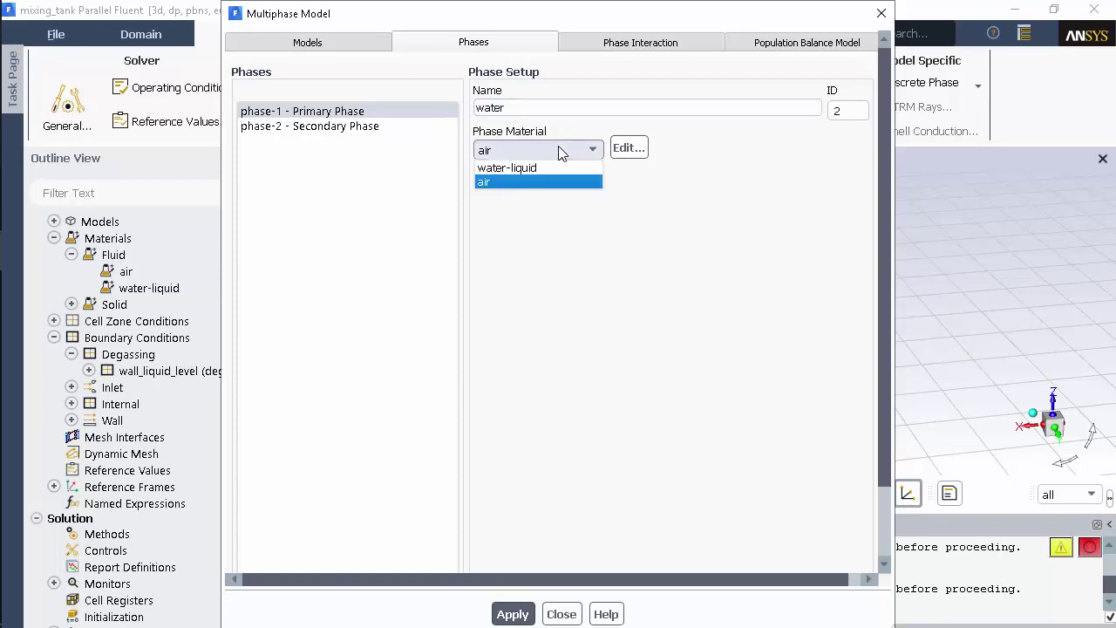
pyautogui.click(554, 166)
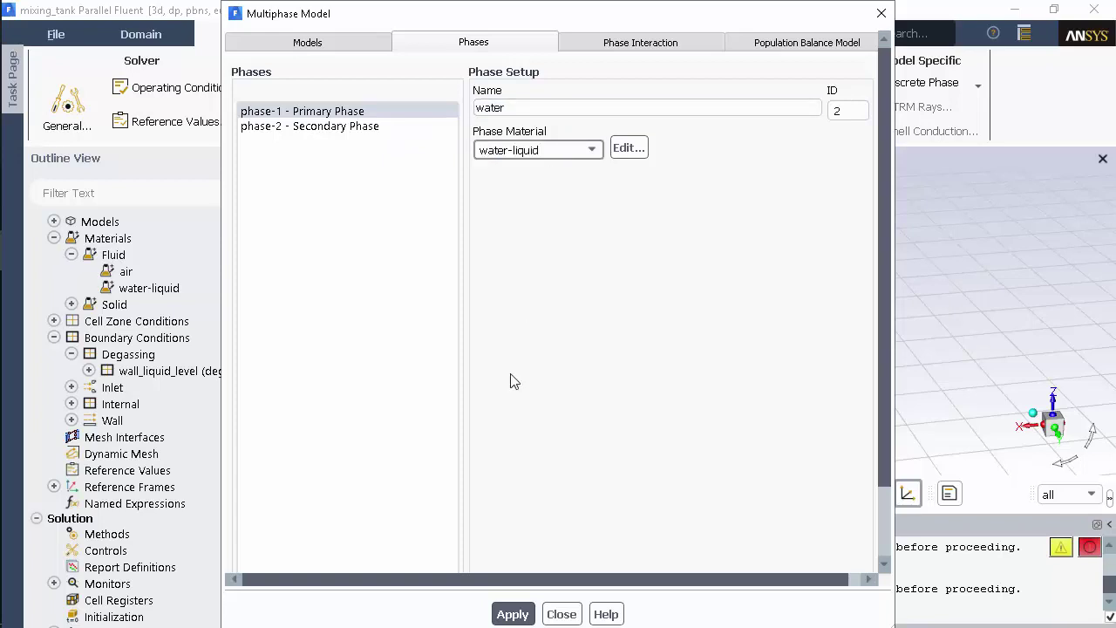
pyautogui.click(511, 614)
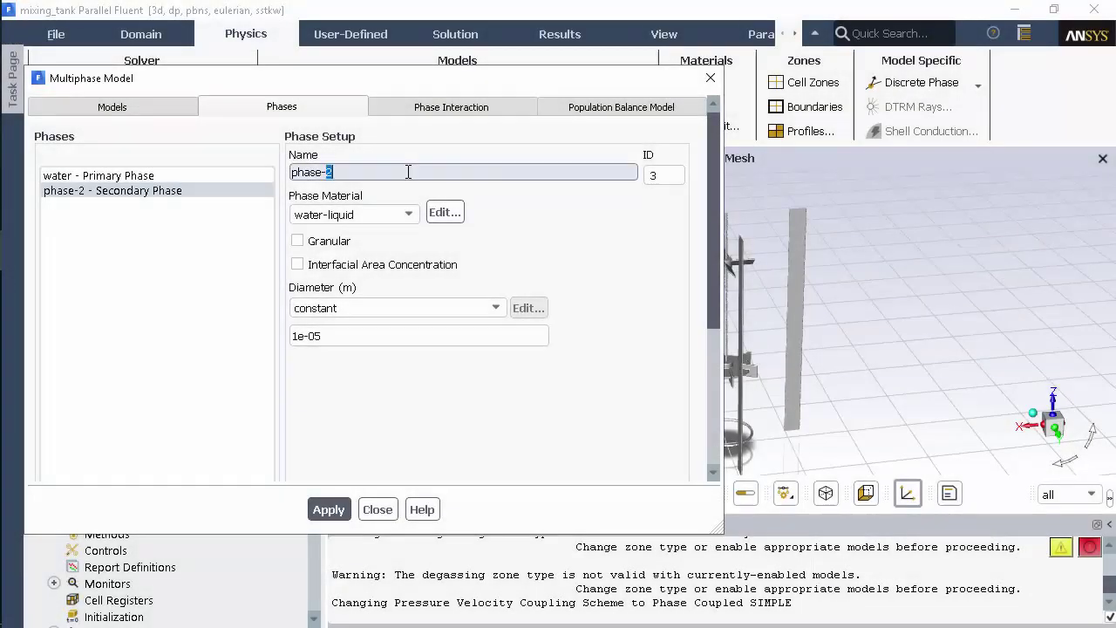
# Step: Make the secondary phase 'air' using air with a 0.0015 m bubble diameter
pyautogui.doubleClick(408, 172)
pyautogui.write('air')
pyautogui.click(377, 215)
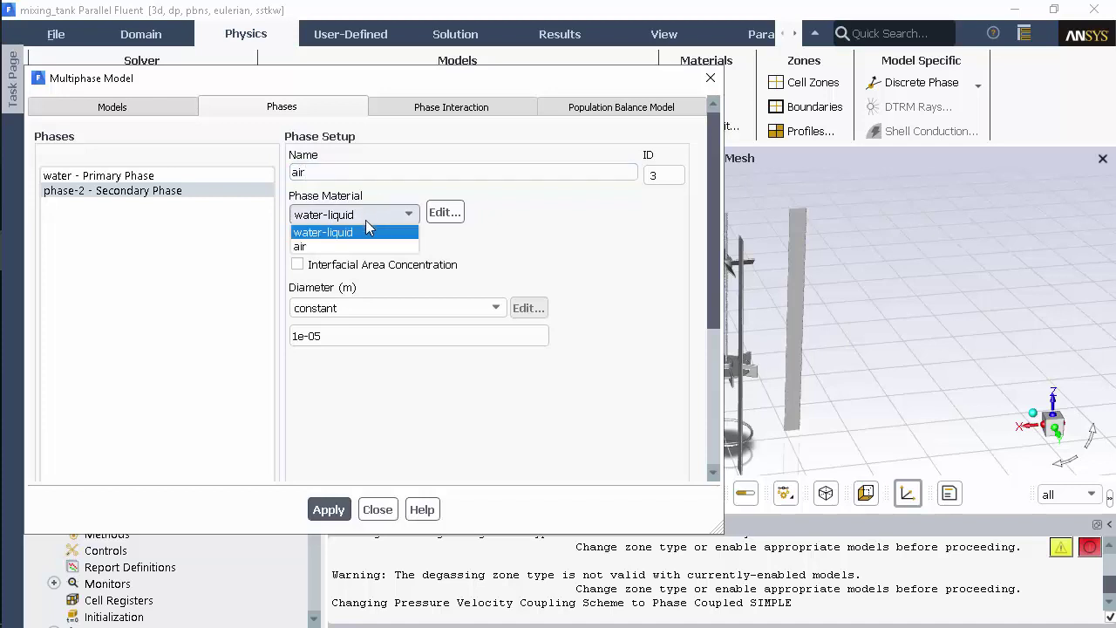
pyautogui.click(356, 247)
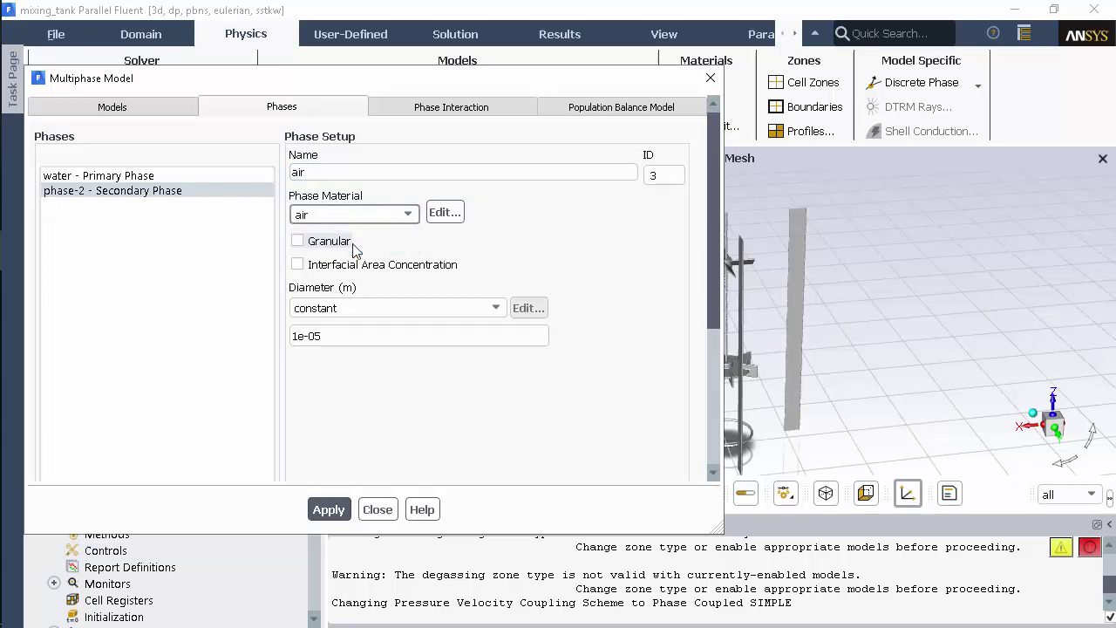
pyautogui.doubleClick(395, 340)
pyautogui.tripleClick(395, 340)
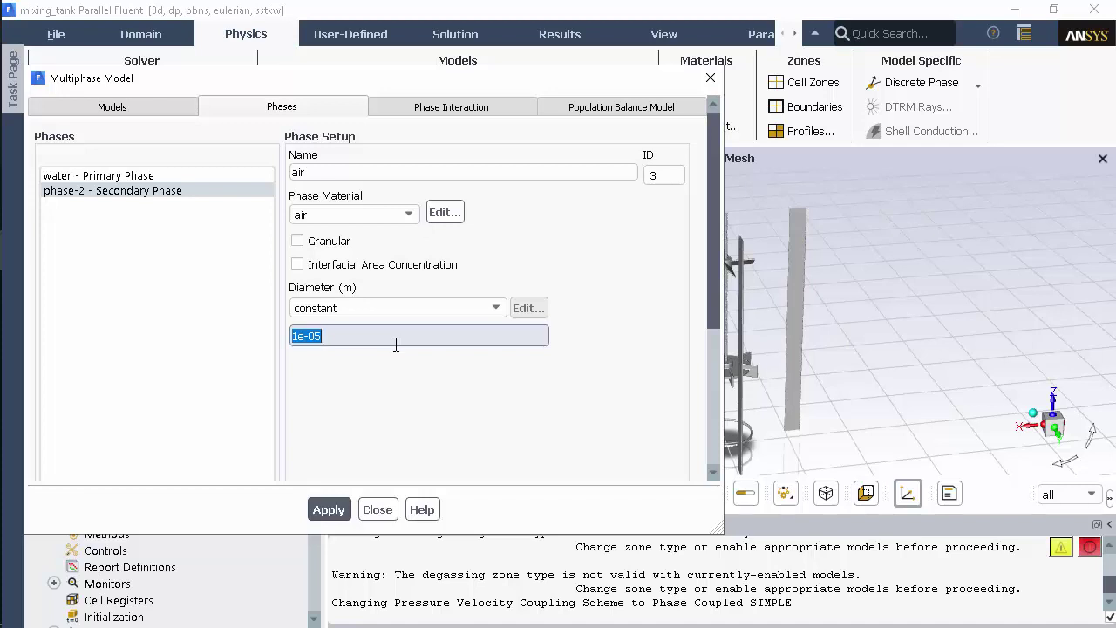
pyautogui.write('0.00')
pyautogui.write('15')
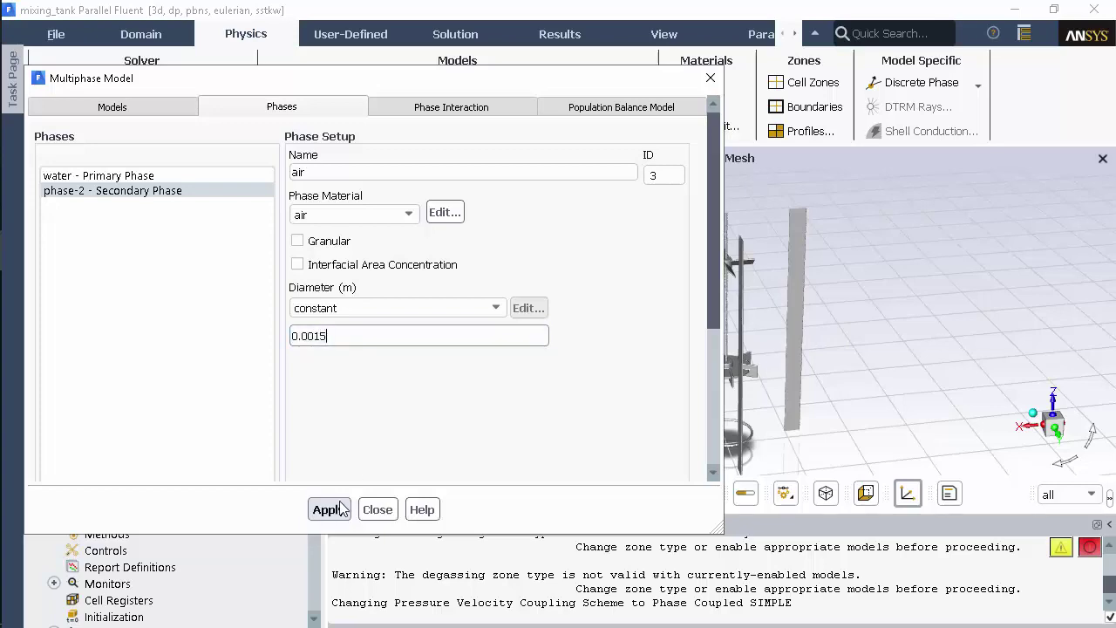
pyautogui.click(336, 512)
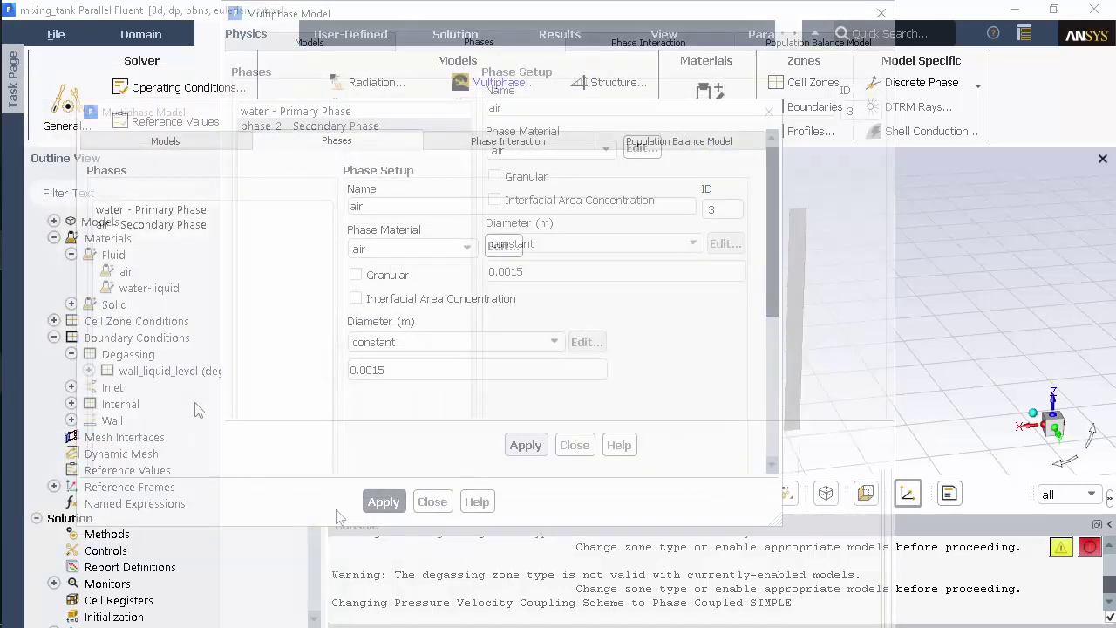
# Step: Set the water–air drag coefficient to Grace, accepting the default swarm correction
pyautogui.click(515, 145)
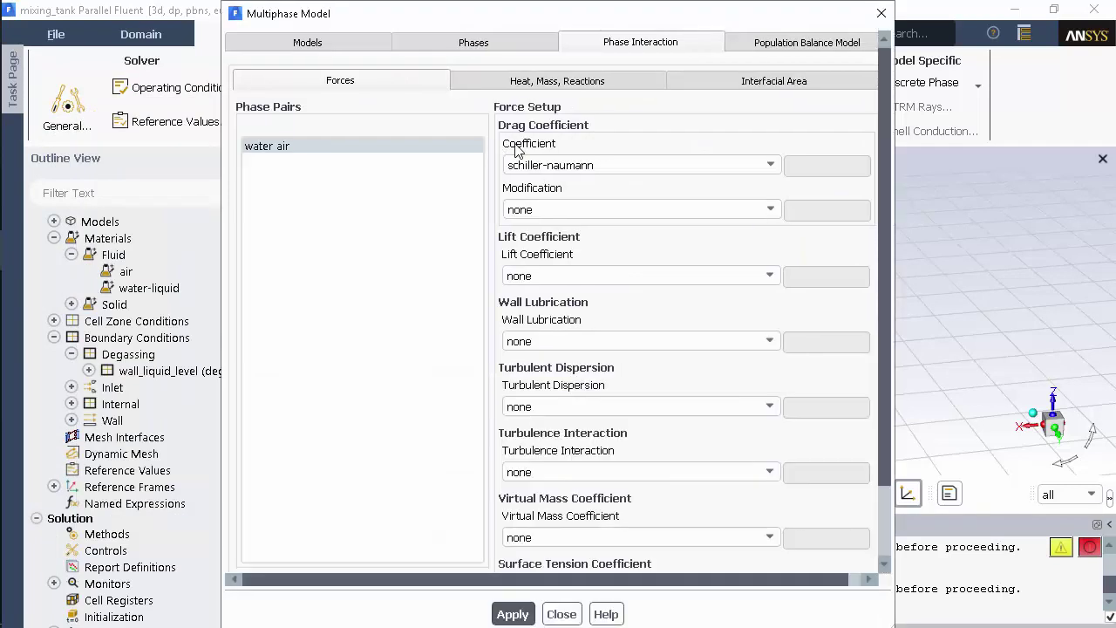
pyautogui.click(665, 165)
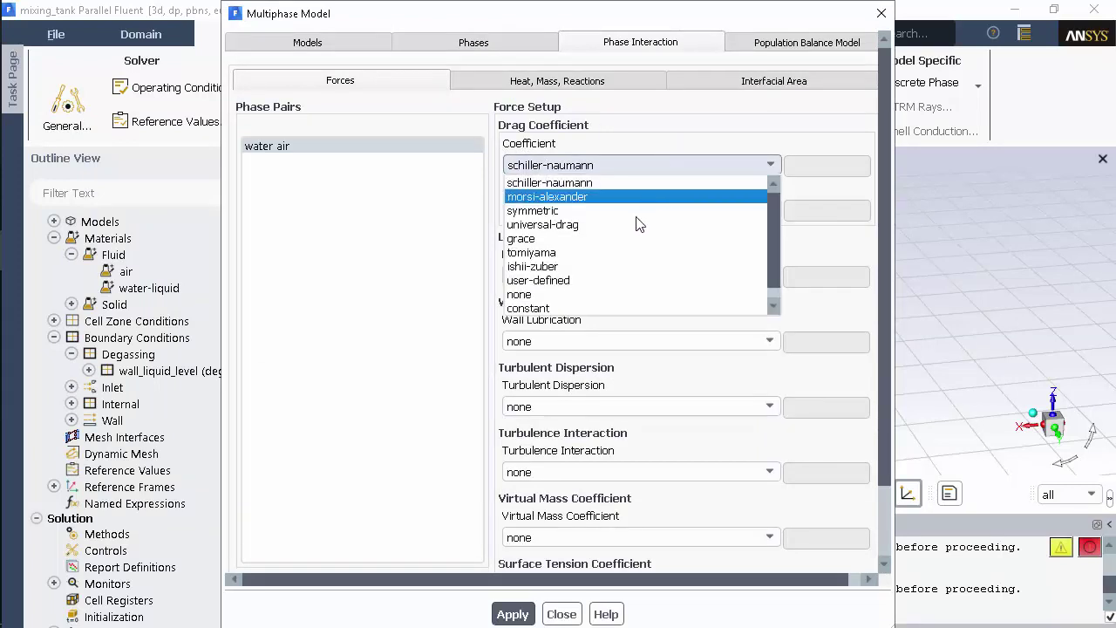
pyautogui.click(605, 238)
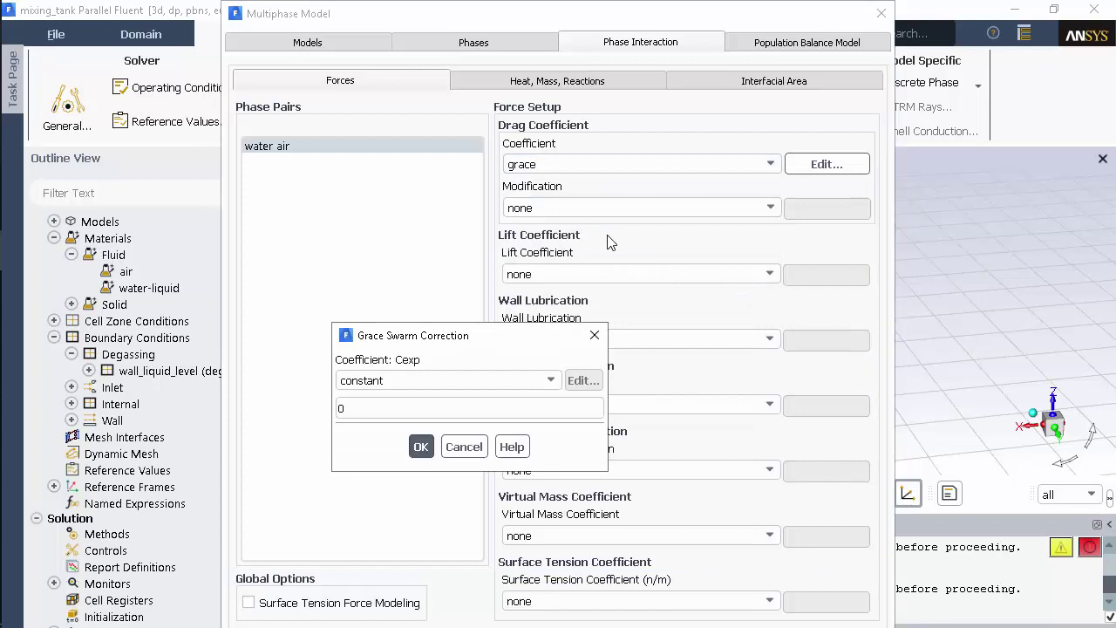
pyautogui.click(419, 446)
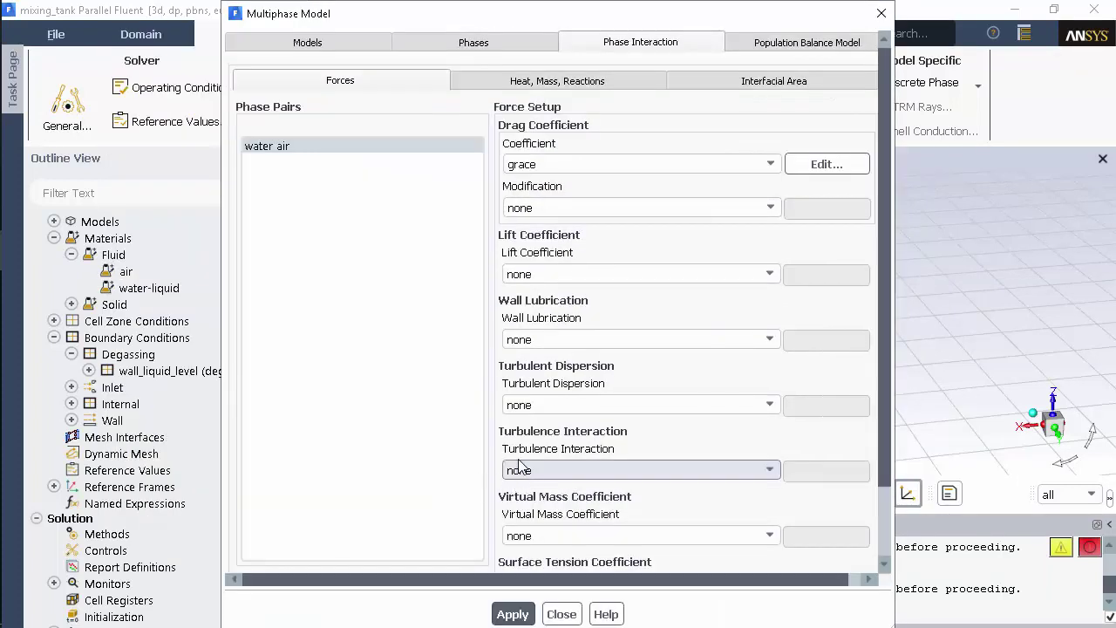
# Step: Give the pair a constant 0.073 surface tension coefficient and apply the interaction settings
pyautogui.moveTo(884, 437); pyautogui.dragTo(880, 555)
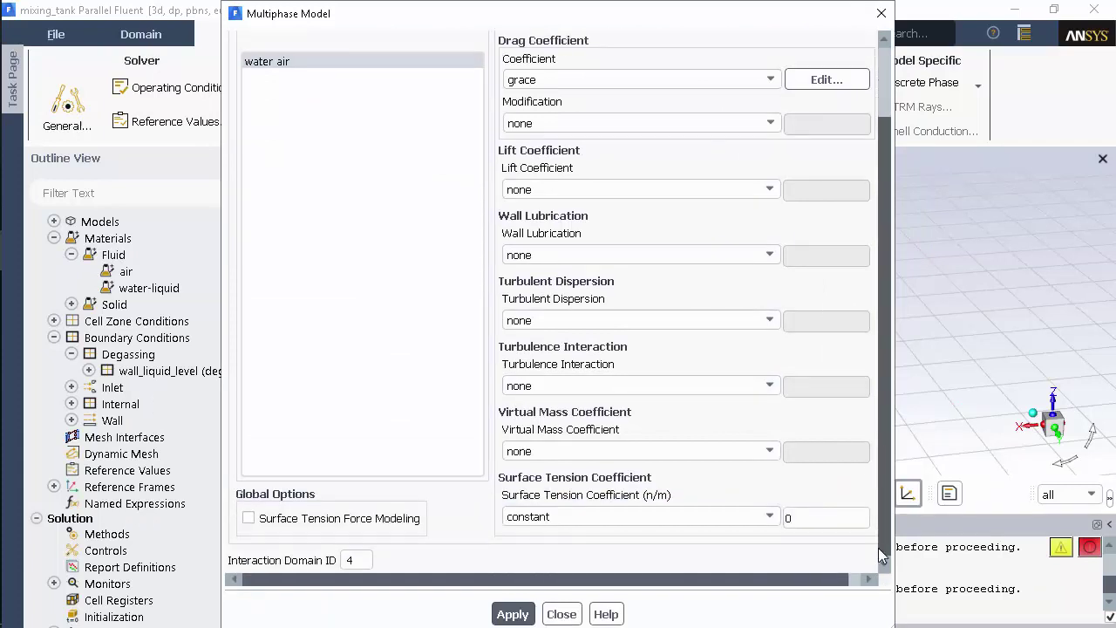
pyautogui.click(817, 518)
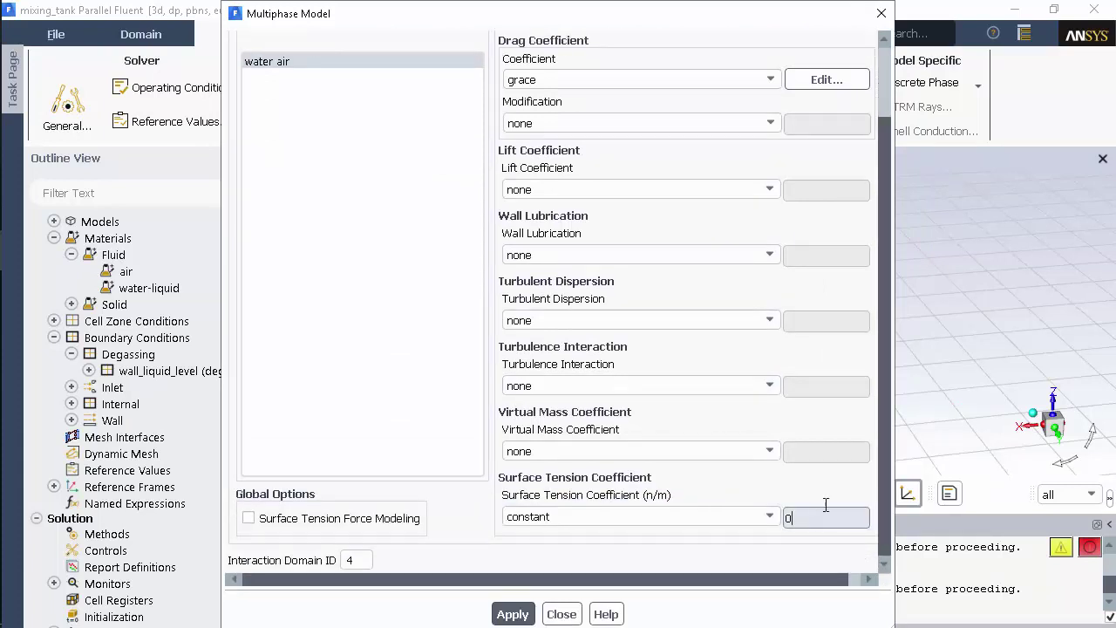
pyautogui.write('.073')
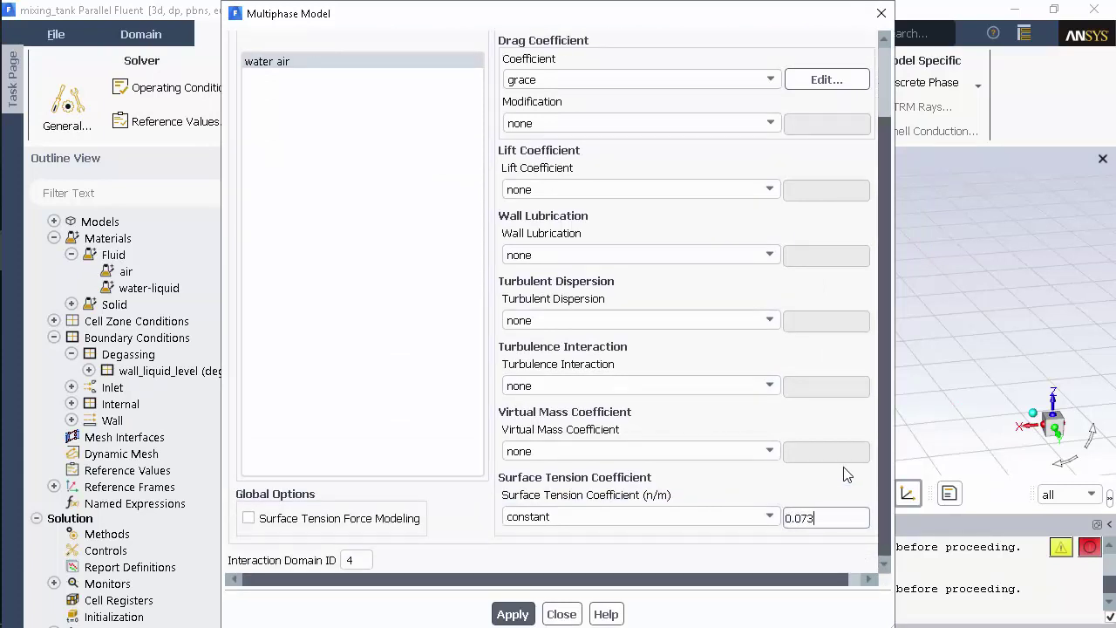
pyautogui.moveTo(881, 503)
pyautogui.mouseDown()
pyautogui.moveTo(878, 415)
pyautogui.moveTo(883, 505)
pyautogui.mouseUp()
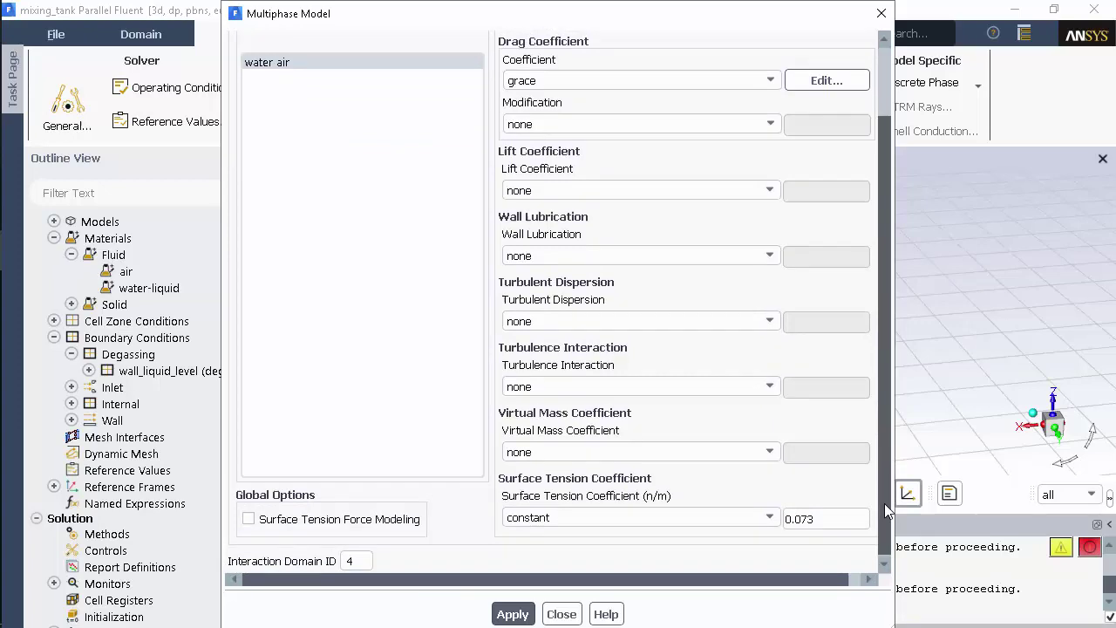
pyautogui.click(512, 615)
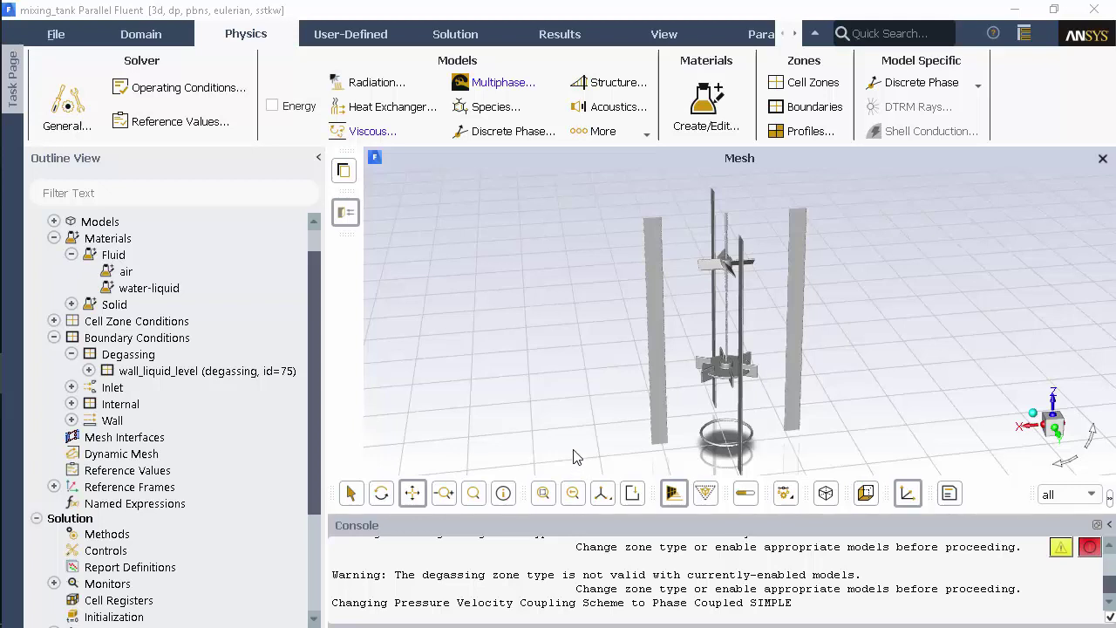
# Step: Switch the SST k-omega multiphase turbulence model from Mixture to Dispersed
pyautogui.click(366, 131)
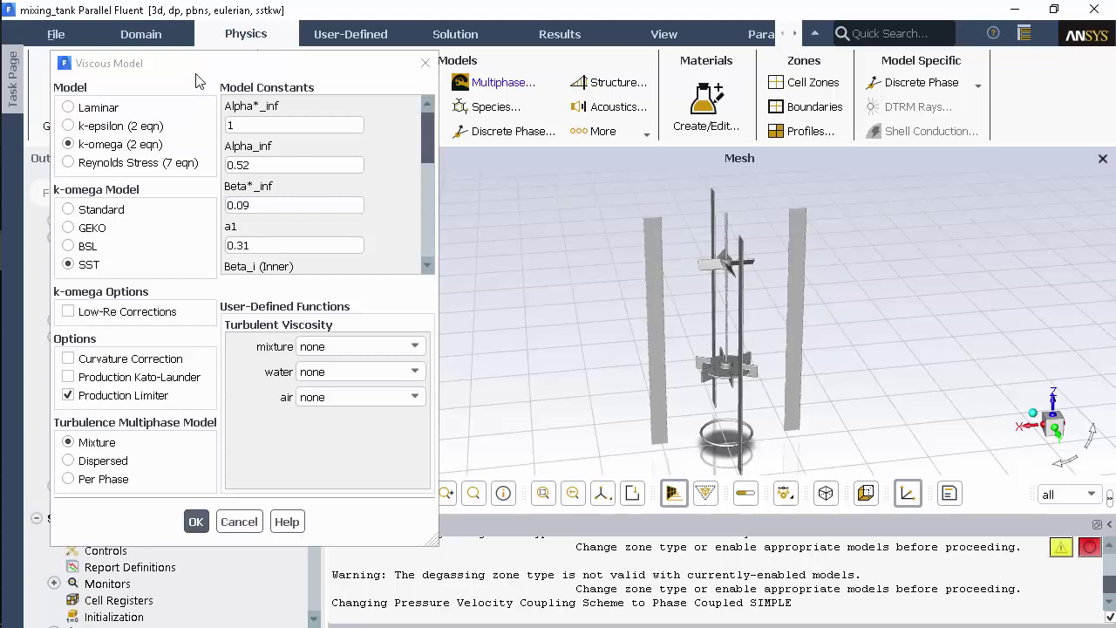
pyautogui.click(103, 460)
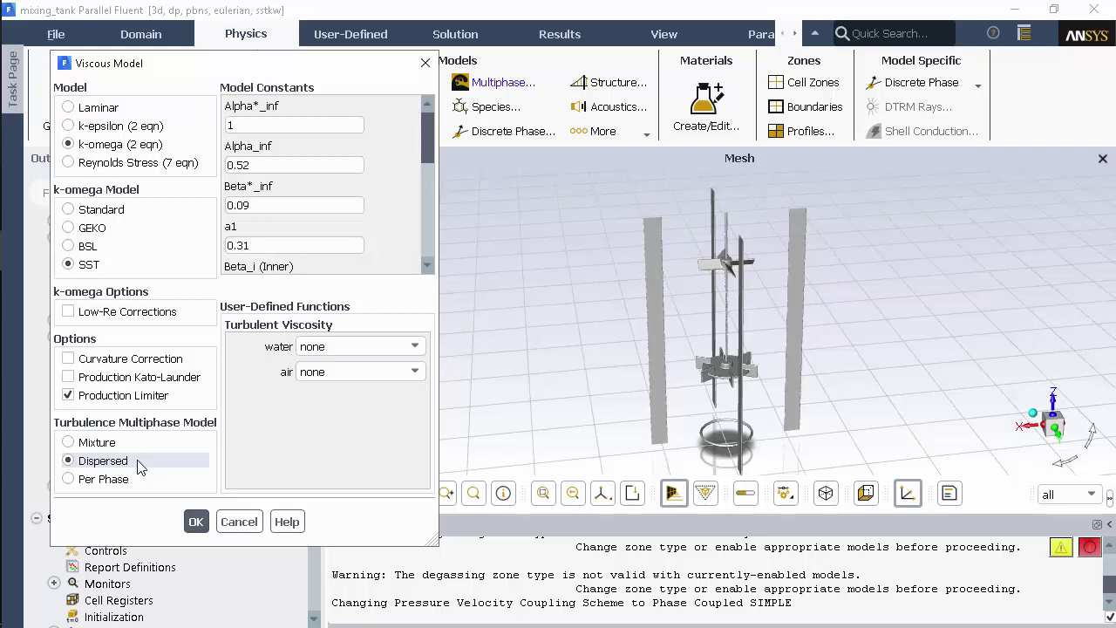
pyautogui.click(197, 523)
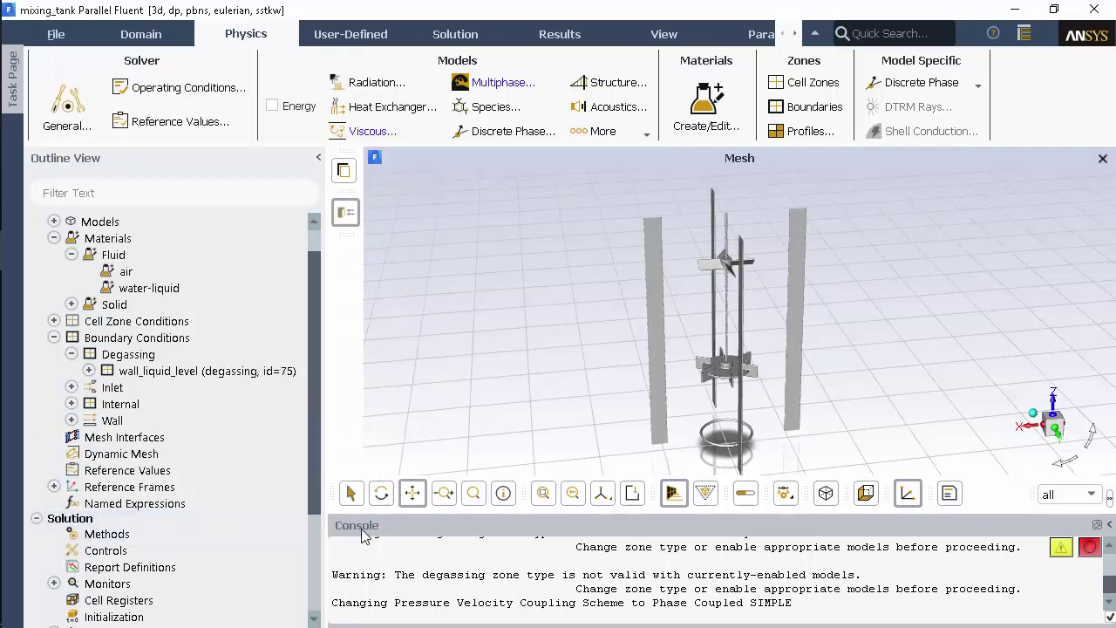